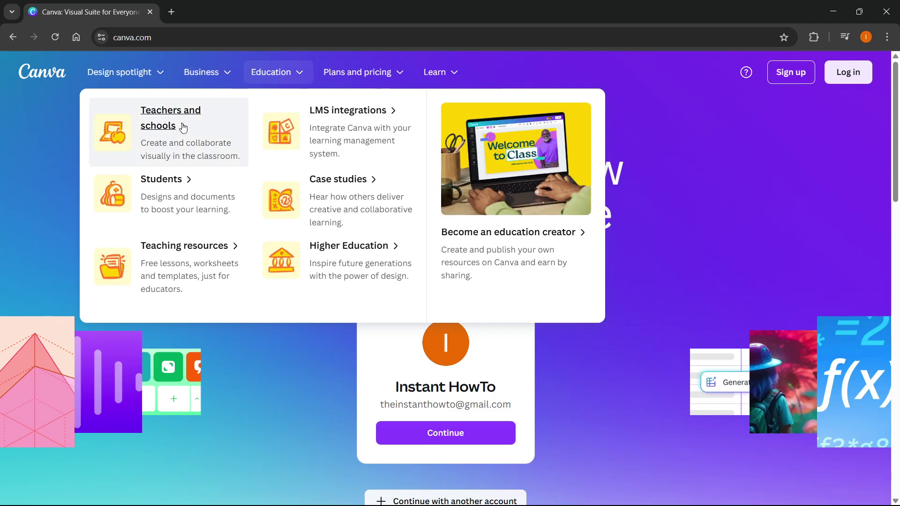
# - Go to the Teachers and schools page from the Education menu on canva.com
pyautogui.click(167, 119)
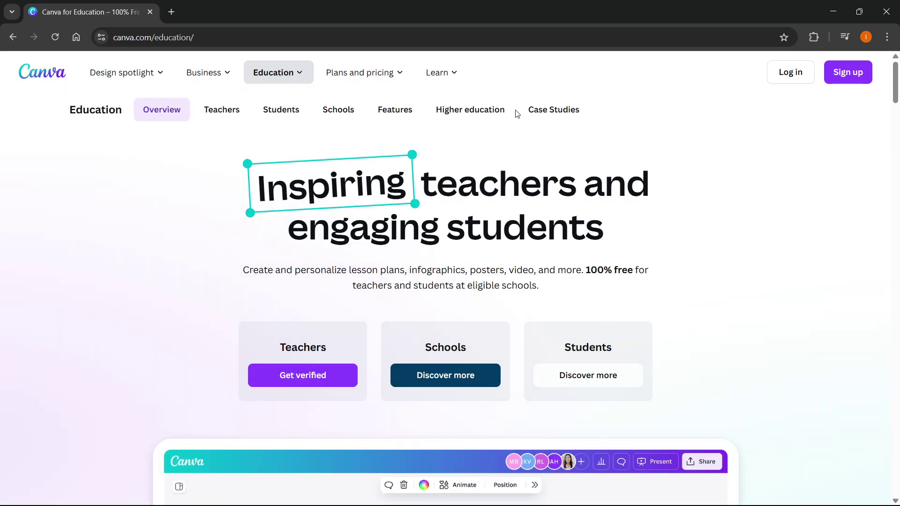
# - Go to the Canva for Teachers page and start verification
pyautogui.click(211, 116)
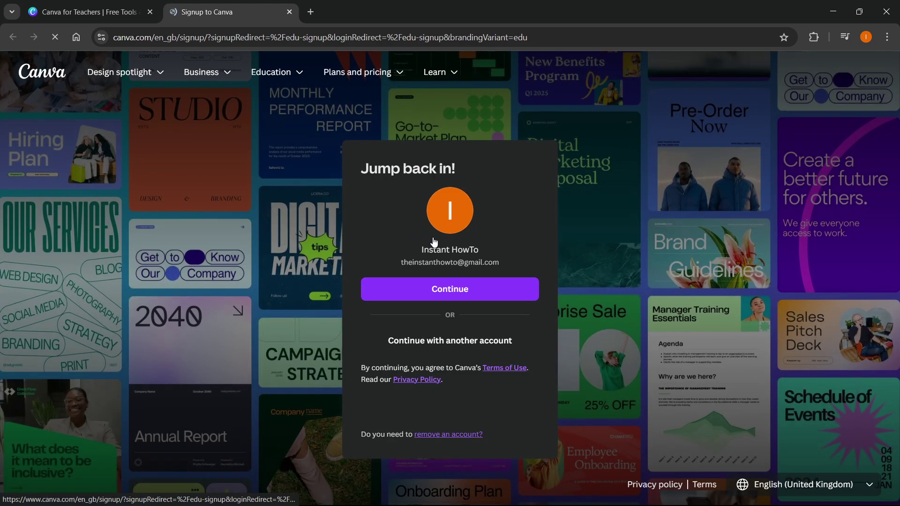
# - Choose to continue with another account and review who is eligible to sign up
pyautogui.click(433, 345)
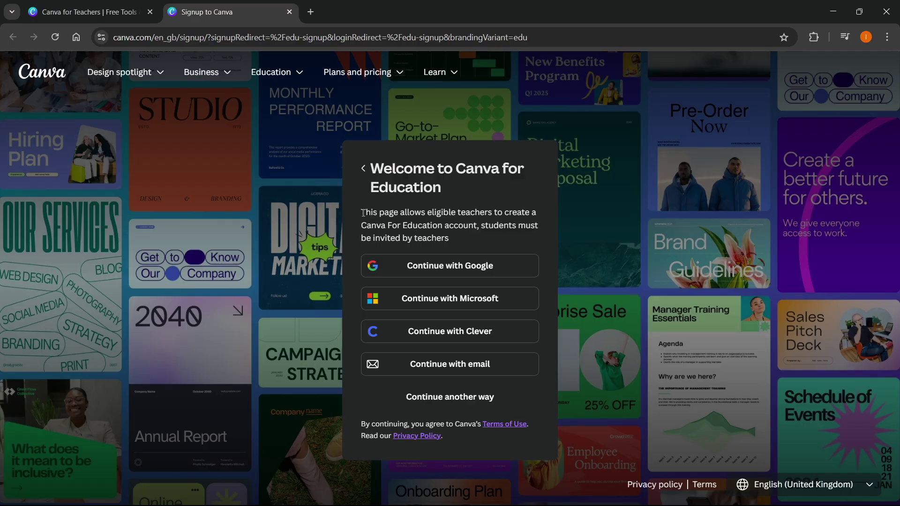
pyautogui.moveTo(360, 214); pyautogui.dragTo(464, 225)
pyautogui.click(499, 230)
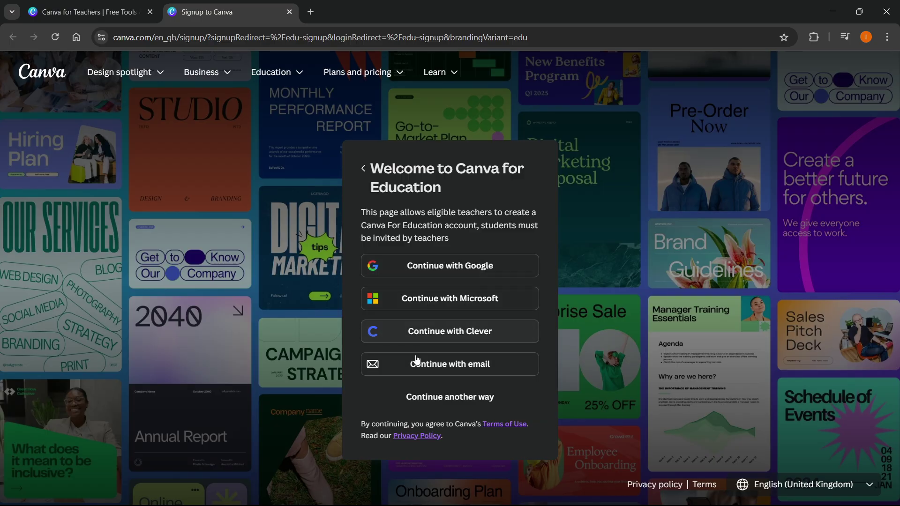
# - Sign up with Google, picking the account and approving access for Canva
pyautogui.click(421, 261)
pyautogui.moveTo(456, 149); pyautogui.dragTo(479, 112)
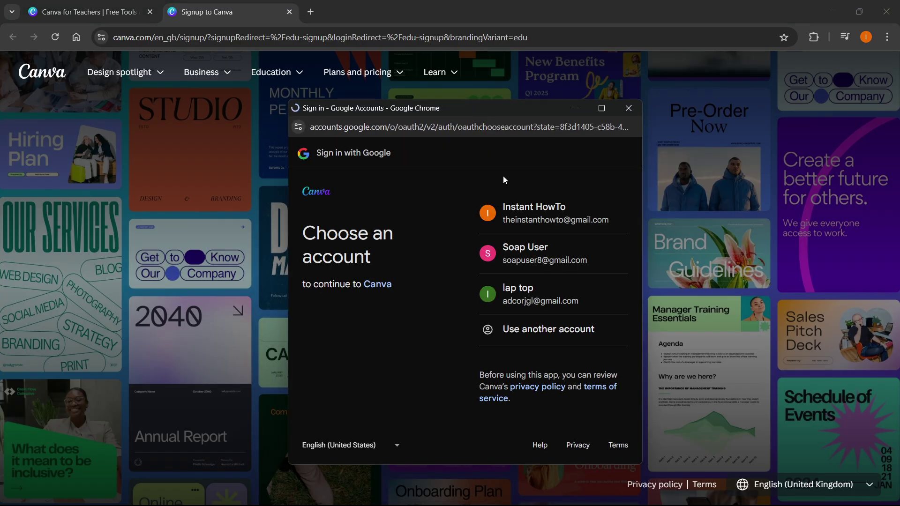
pyautogui.click(547, 260)
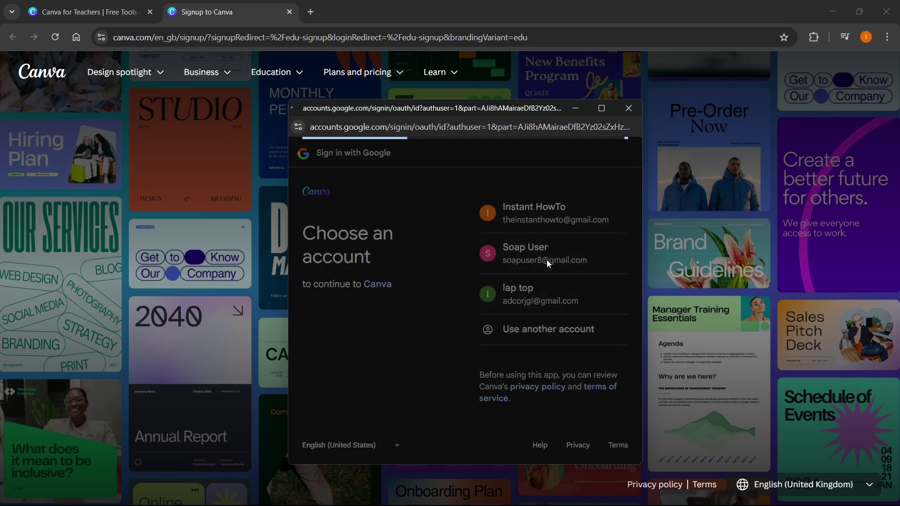
pyautogui.click(594, 332)
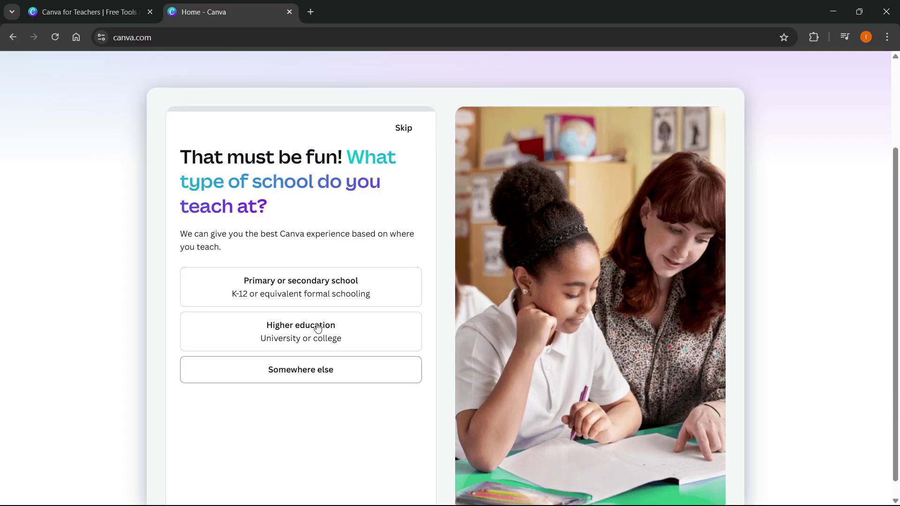
# - Answer Higher education as the school type and decline promotional messages
pyautogui.click(320, 341)
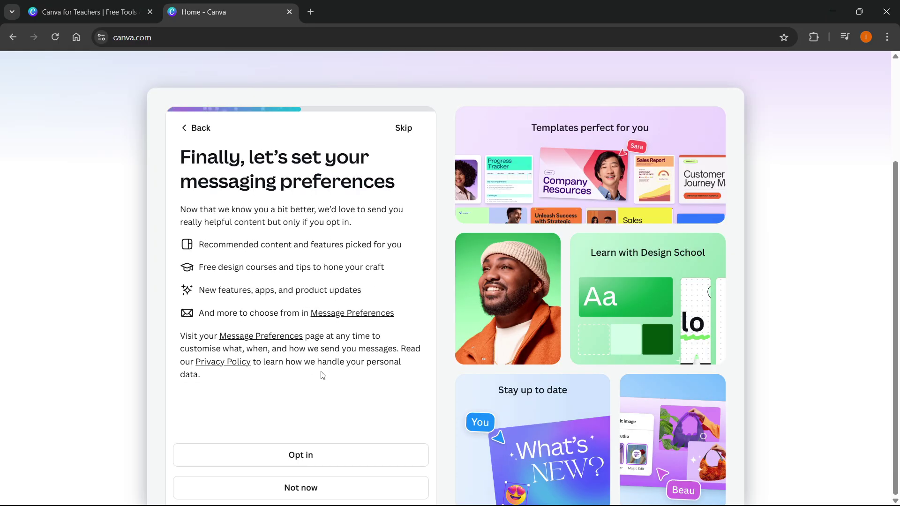
pyautogui.click(314, 490)
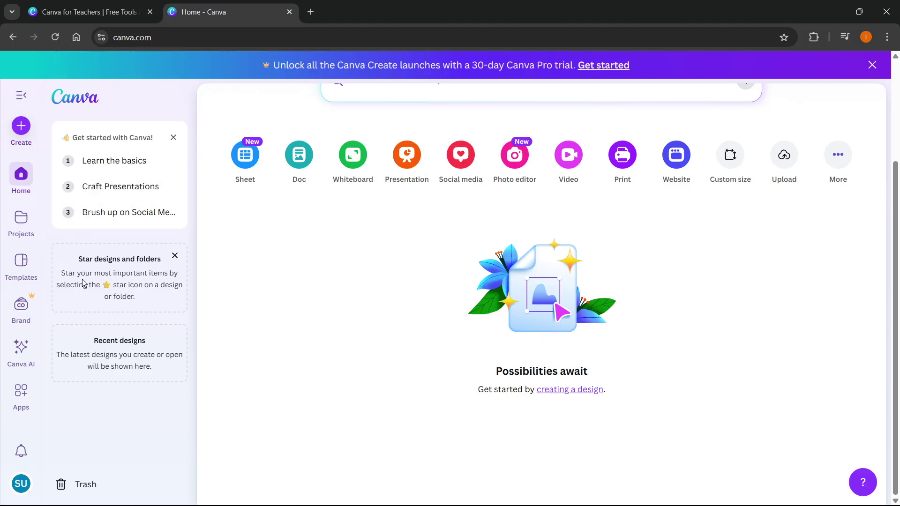
pyautogui.scroll(1, 191, 383)
pyautogui.scroll(-1, 192, 383)
pyautogui.scroll(2, 193, 383)
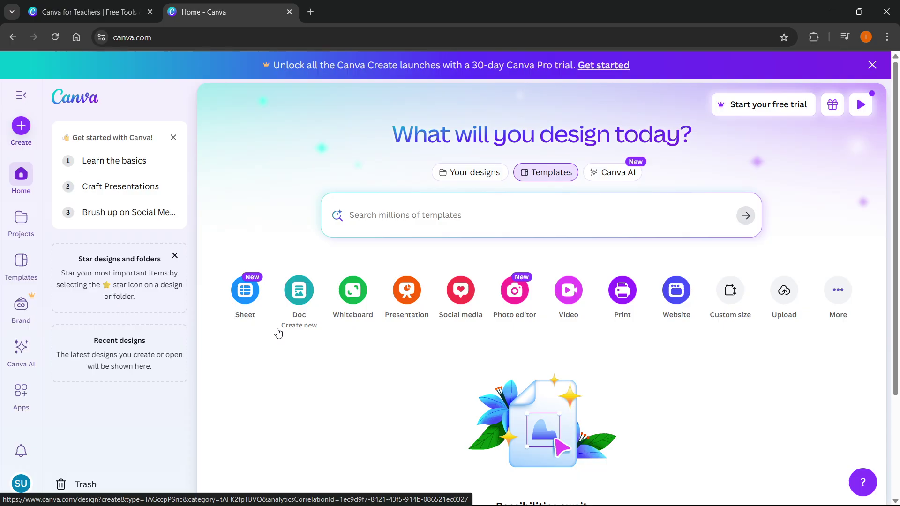
pyautogui.scroll(-1, 366, 328)
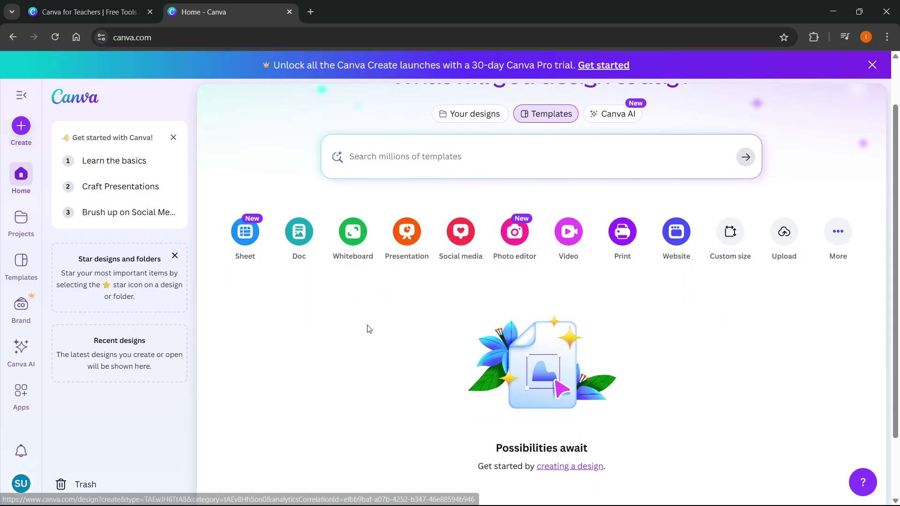
pyautogui.scroll(1, 367, 329)
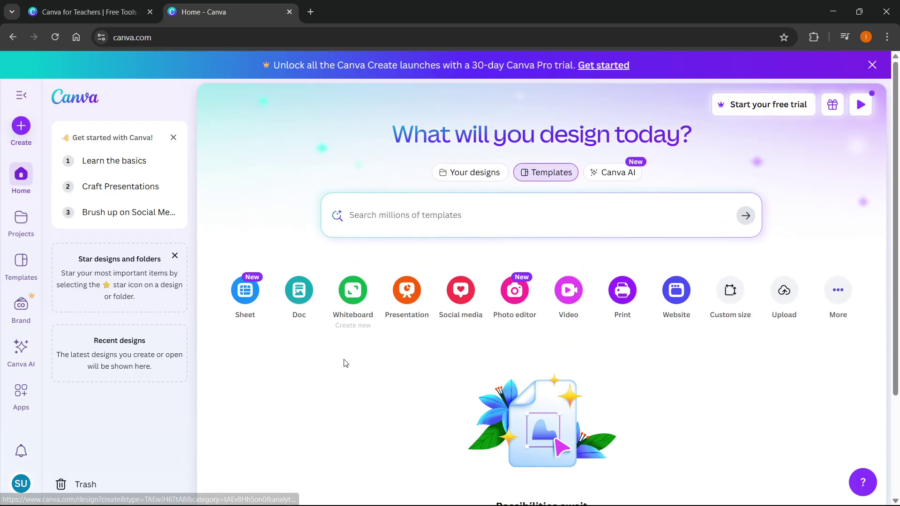